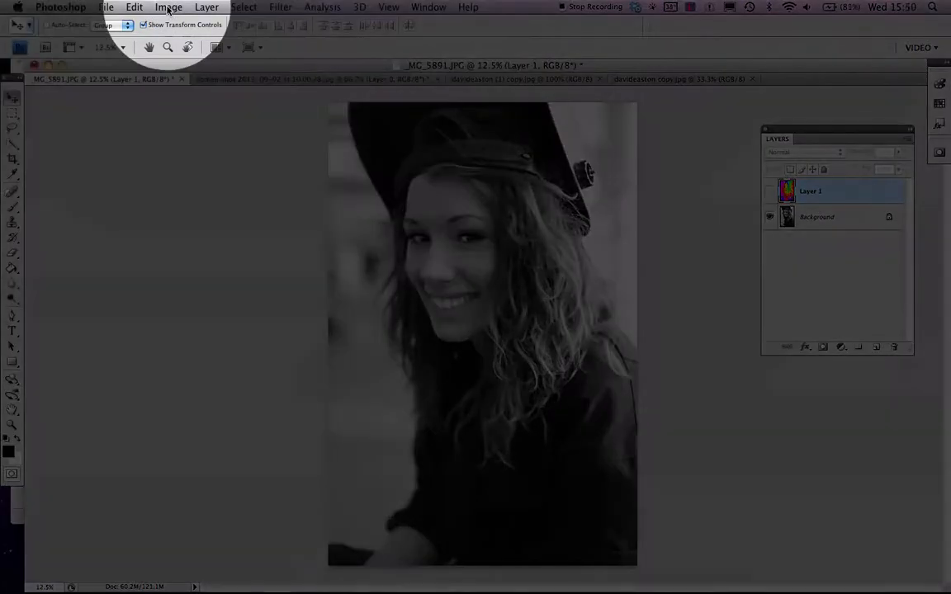
- Glance at the Image menu, then select the Background portrait layer instead of Layer 1
{"action": "left_click", "coordinate": [167, 7]}
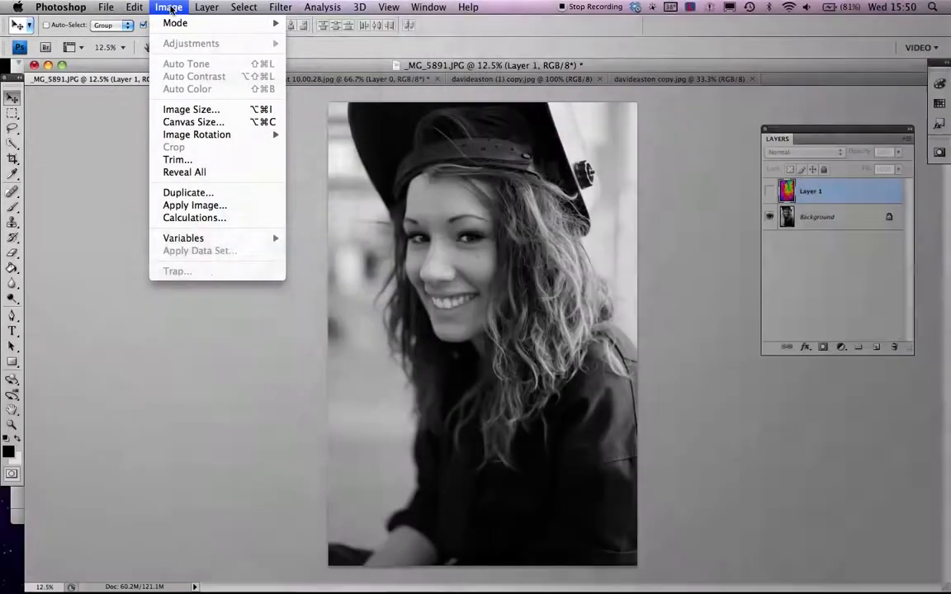
{"action": "mouse_move", "coordinate": [207, 7]}
{"action": "left_click", "coordinate": [816, 219]}
{"action": "left_click", "coordinate": [814, 221]}
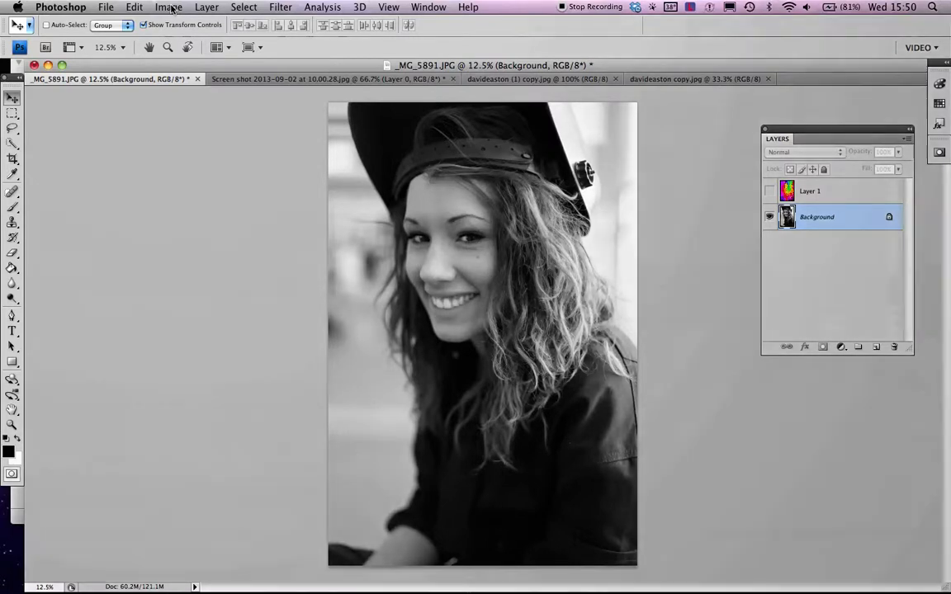
- Apply Brightness/Contrast to the portrait with Brightness 105 and Contrast 51
{"action": "left_click", "coordinate": [169, 7]}
{"action": "mouse_move", "coordinate": [182, 43]}
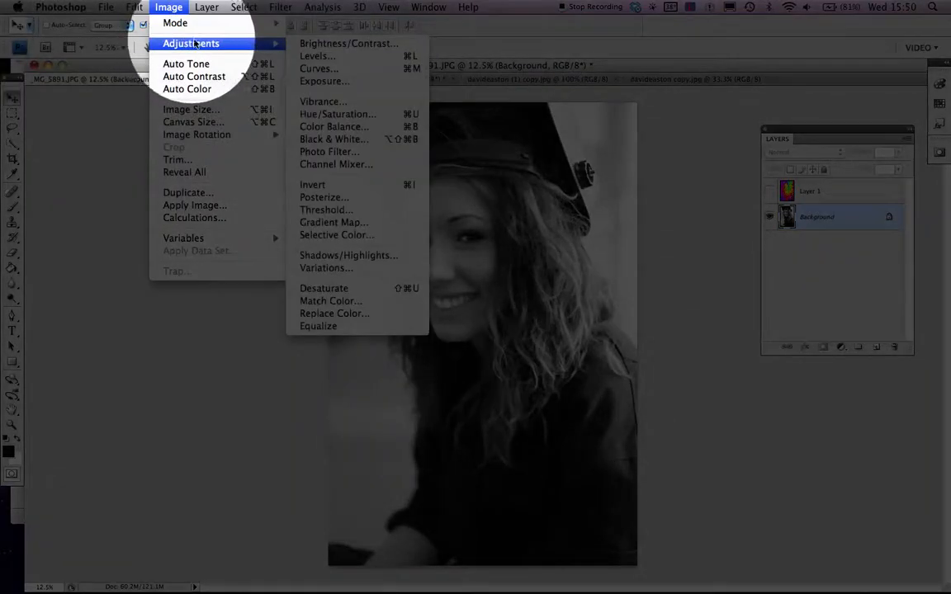
{"action": "left_click", "coordinate": [316, 46]}
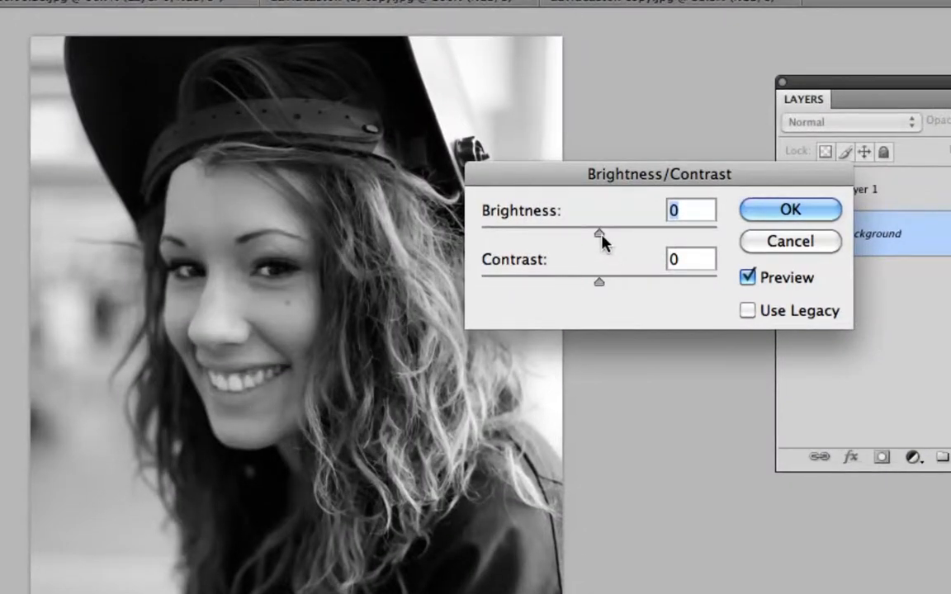
{"action": "left_click_drag", "start_coordinate": [600, 234], "coordinate": [673, 234]}
{"action": "left_click_drag", "start_coordinate": [600, 283], "coordinate": [664, 283]}
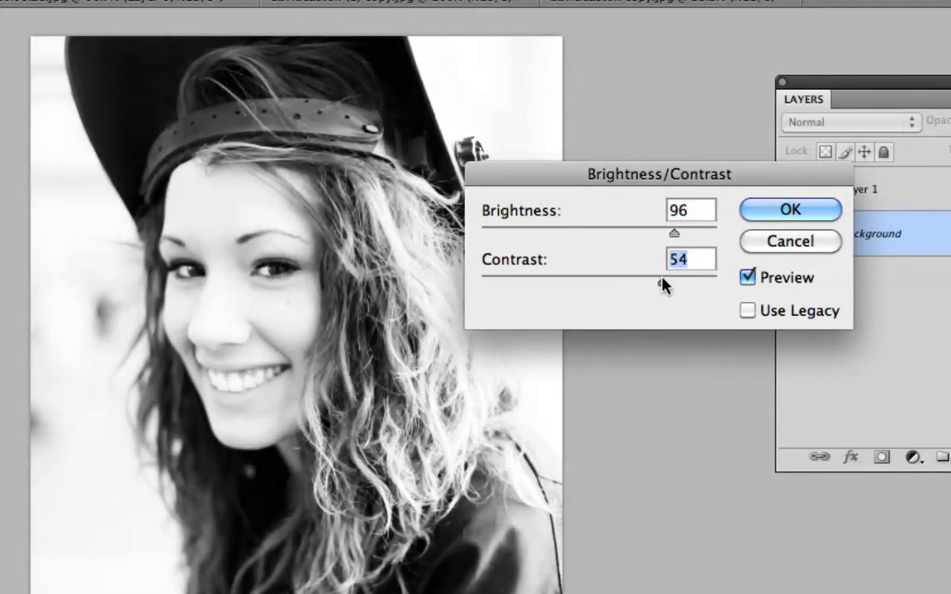
{"action": "left_click_drag", "start_coordinate": [675, 235], "coordinate": [690, 234]}
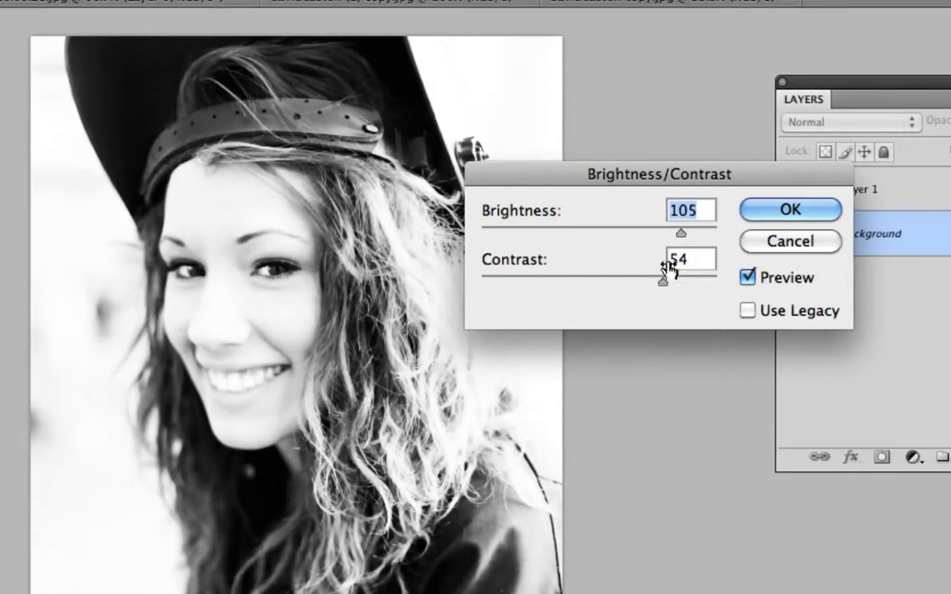
{"action": "left_click_drag", "start_coordinate": [661, 282], "coordinate": [657, 283]}
{"action": "left_click", "coordinate": [768, 213]}
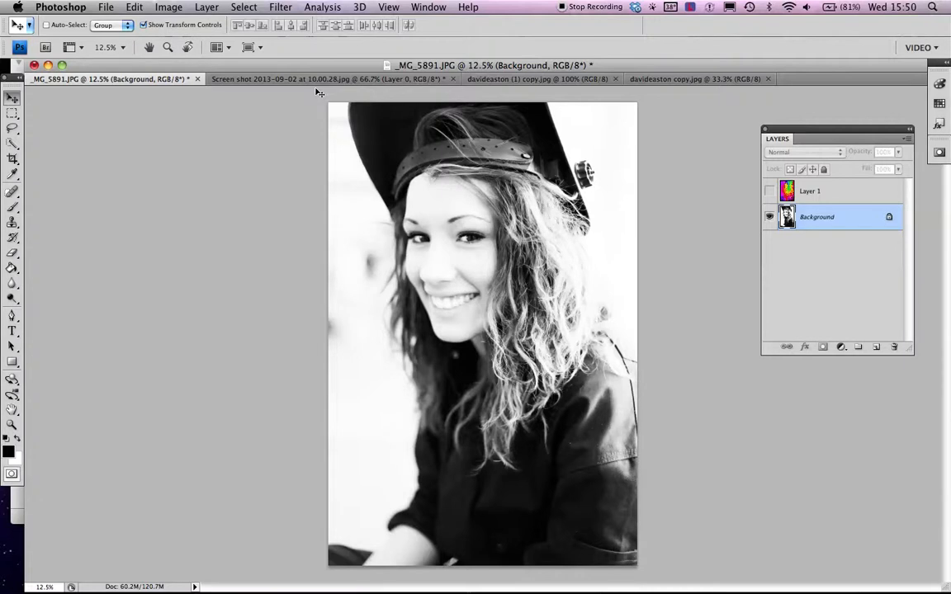
- Apply the Artistic Watercolor filter, previewed at 50%, with Brush Detail 11, Shadow Intensity 1, Texture 1
{"action": "left_click", "coordinate": [284, 10]}
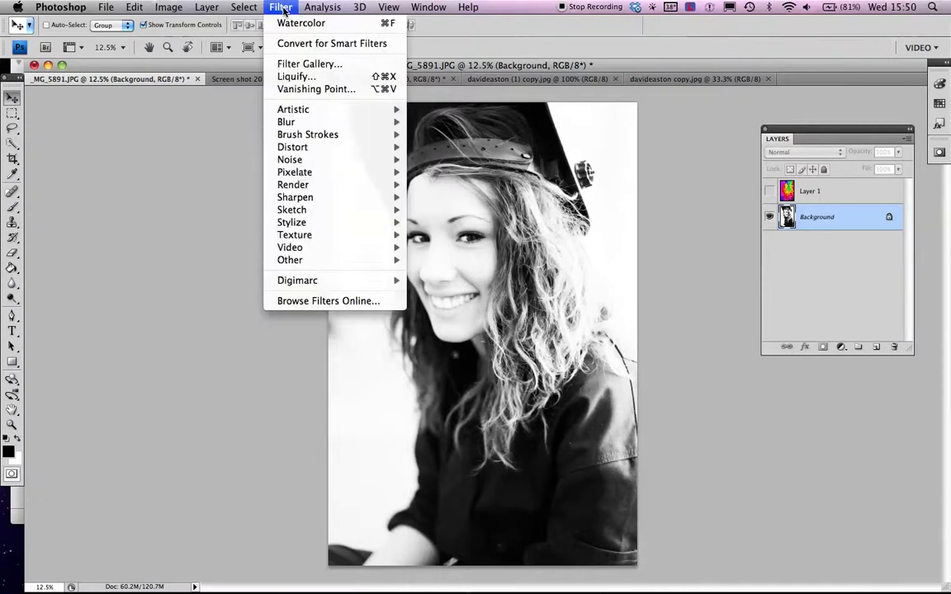
{"action": "mouse_move", "coordinate": [309, 110]}
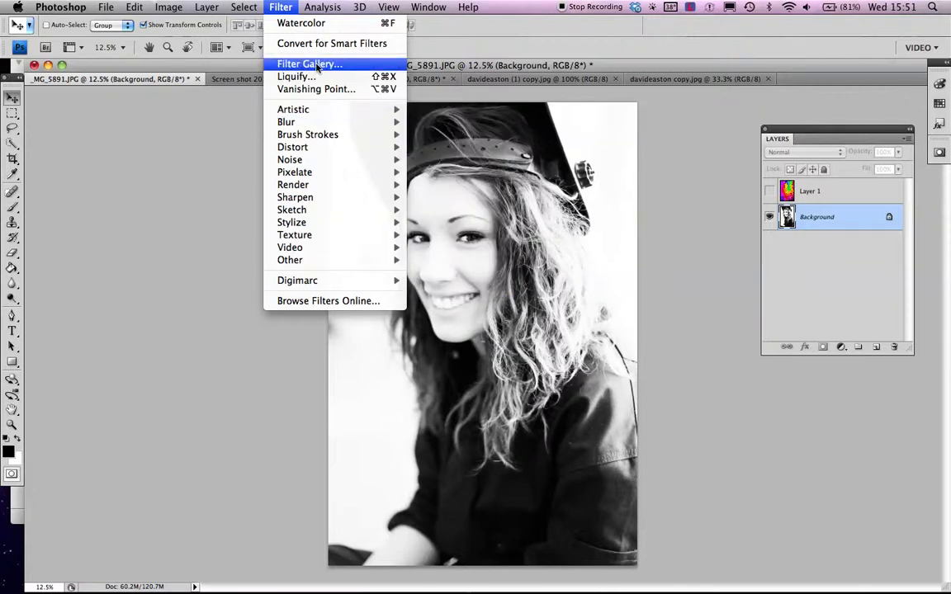
{"action": "mouse_move", "coordinate": [390, 110]}
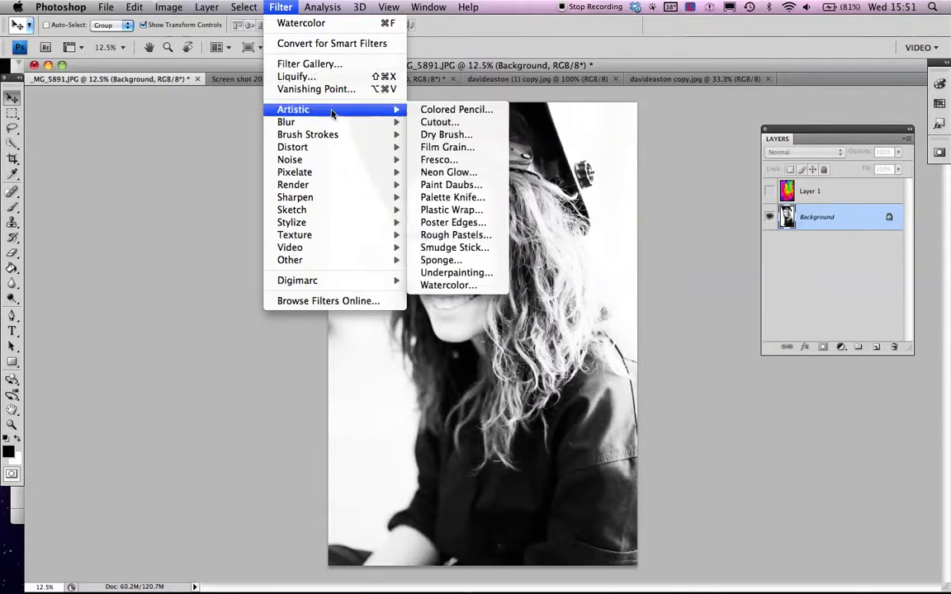
{"action": "left_click", "coordinate": [474, 286]}
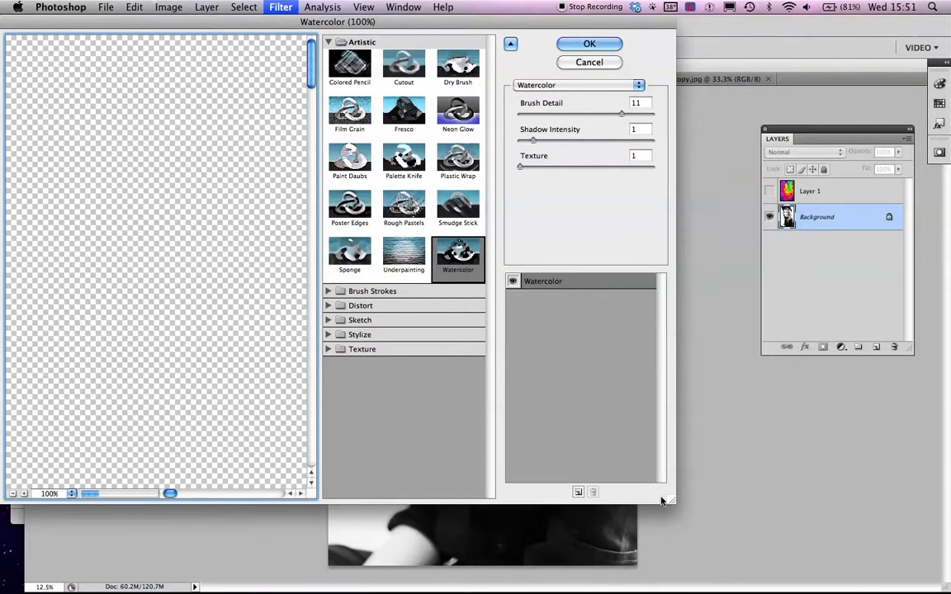
{"action": "left_click_drag", "start_coordinate": [672, 498], "coordinate": [915, 556]}
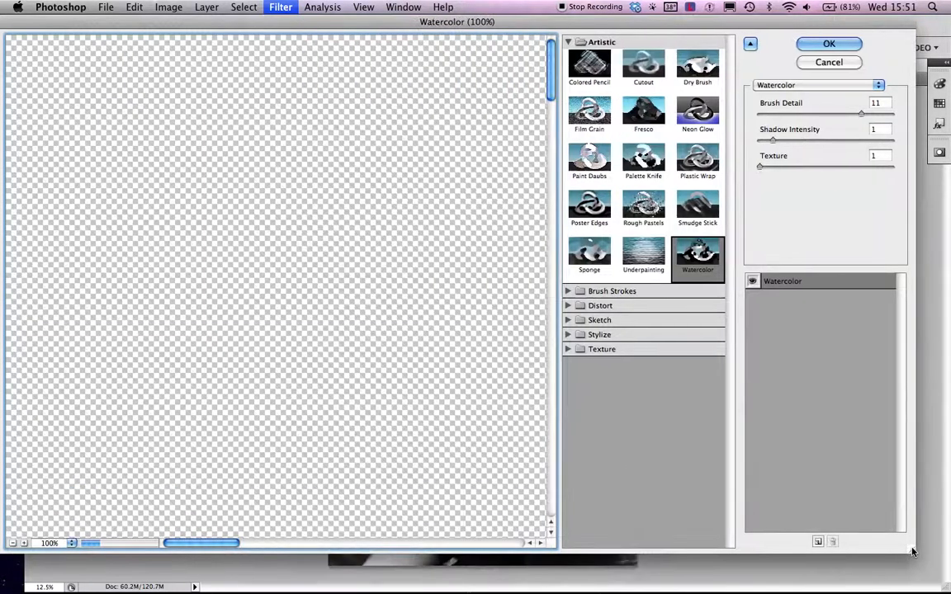
{"action": "left_click", "coordinate": [12, 544]}
{"action": "left_click", "coordinate": [12, 544]}
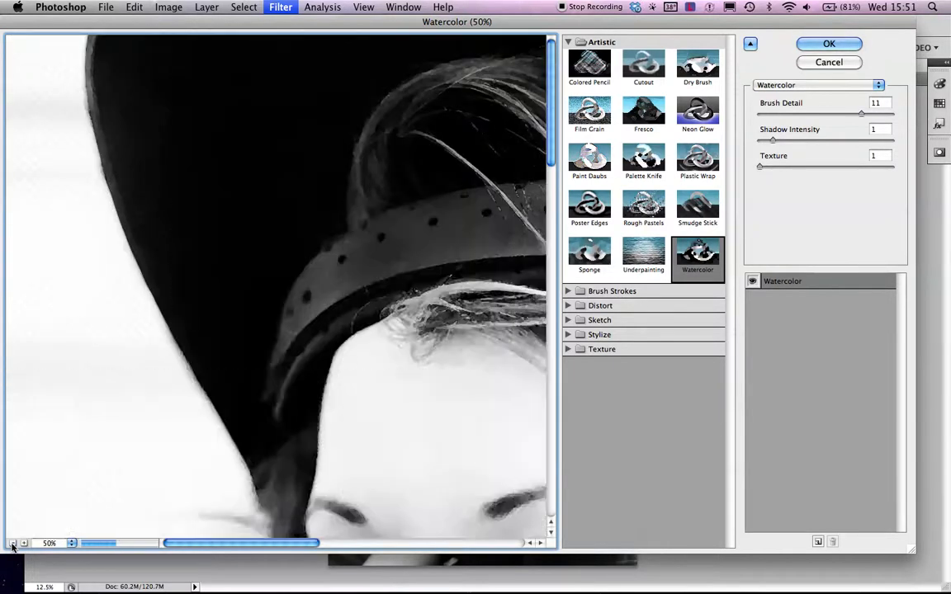
{"action": "scroll", "coordinate": [195, 339], "scroll_direction": "down", "scroll_amount": 5}
{"action": "scroll", "coordinate": [195, 339], "scroll_direction": "right", "scroll_amount": 2}
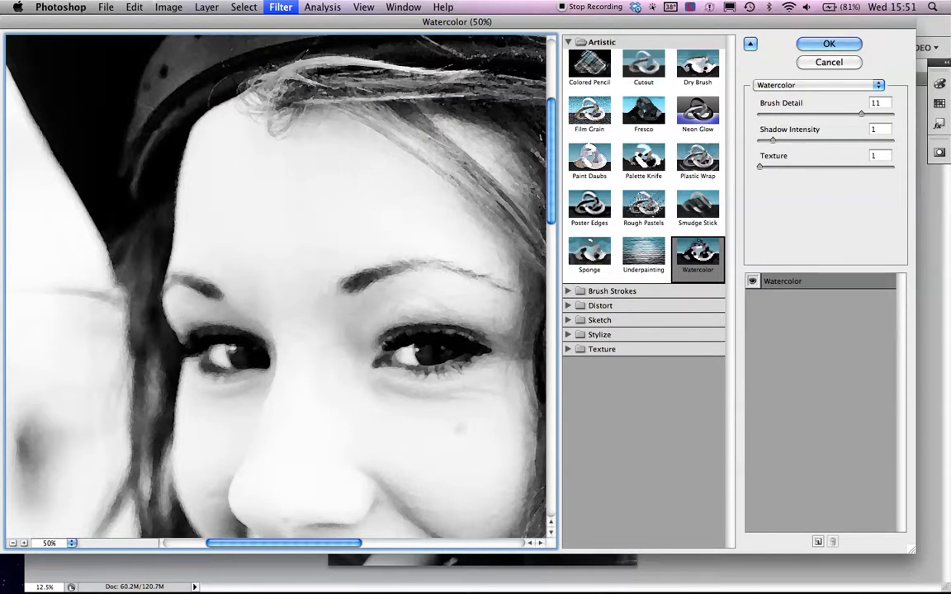
{"action": "left_click", "coordinate": [829, 43]}
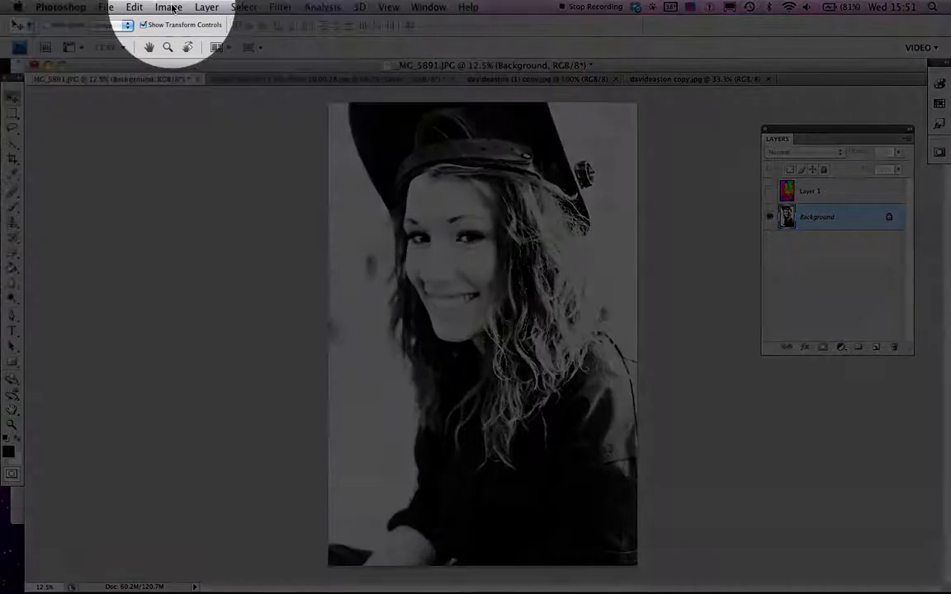
{"action": "left_click", "coordinate": [170, 8]}
- Turn the portrait into stark two-tone black and white with Threshold level 193
{"action": "mouse_move", "coordinate": [175, 44]}
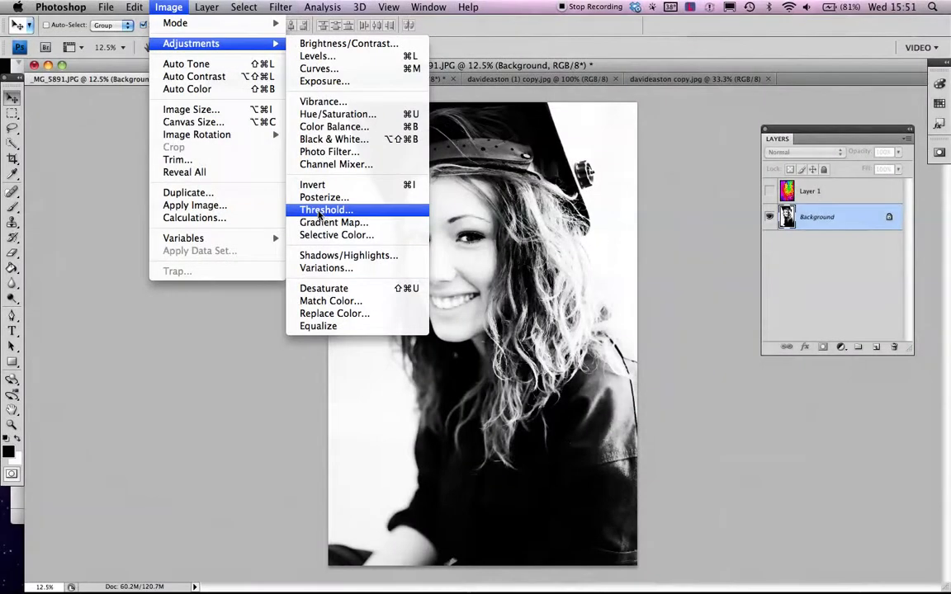
{"action": "left_click", "coordinate": [320, 211]}
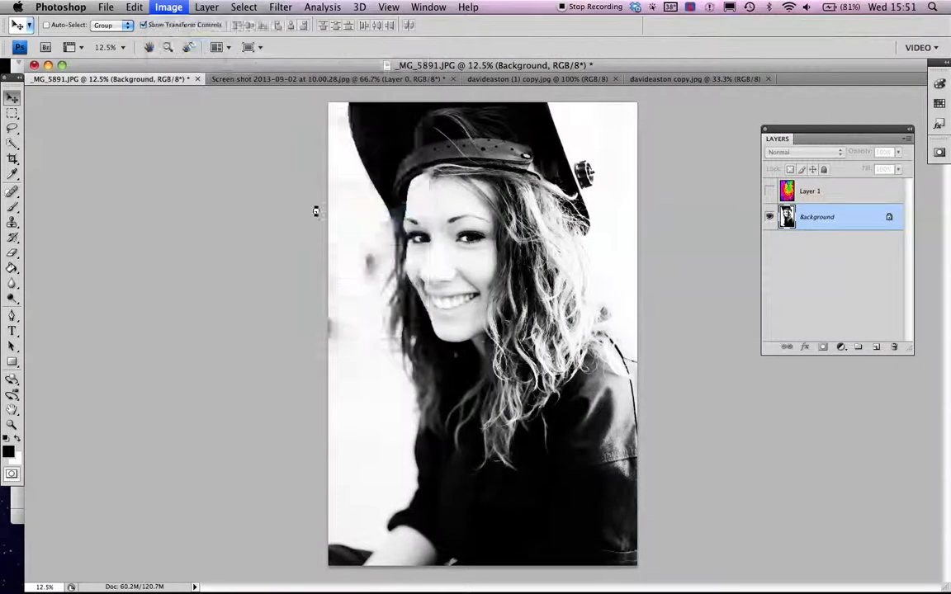
{"action": "left_click_drag", "start_coordinate": [558, 224], "coordinate": [654, 161]}
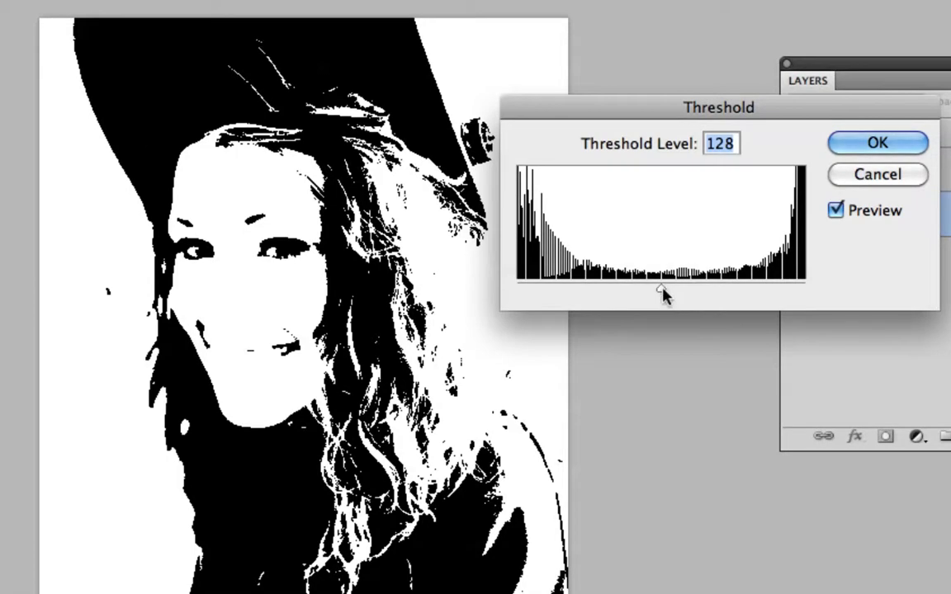
{"action": "left_click_drag", "start_coordinate": [663, 294], "coordinate": [735, 293]}
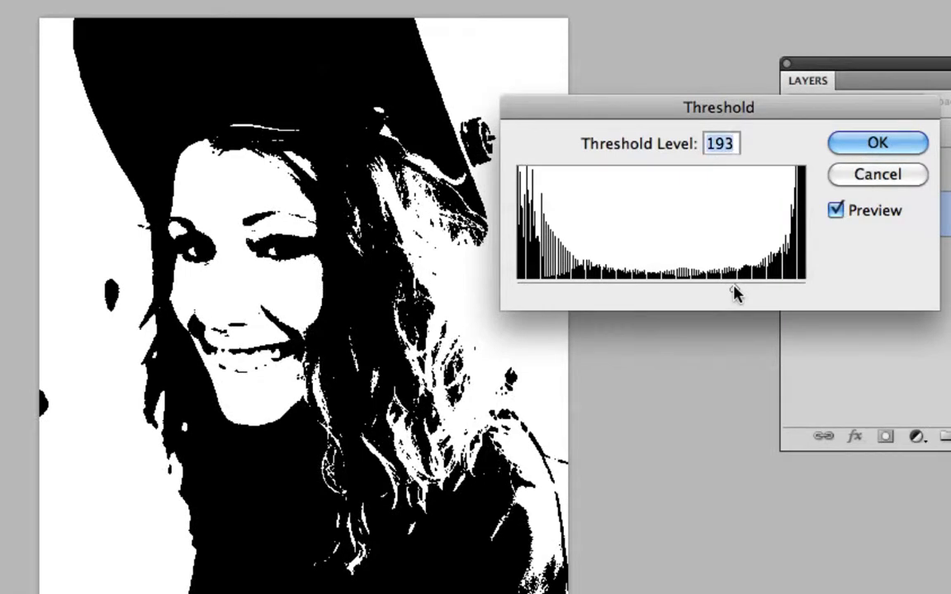
{"action": "left_click", "coordinate": [853, 147]}
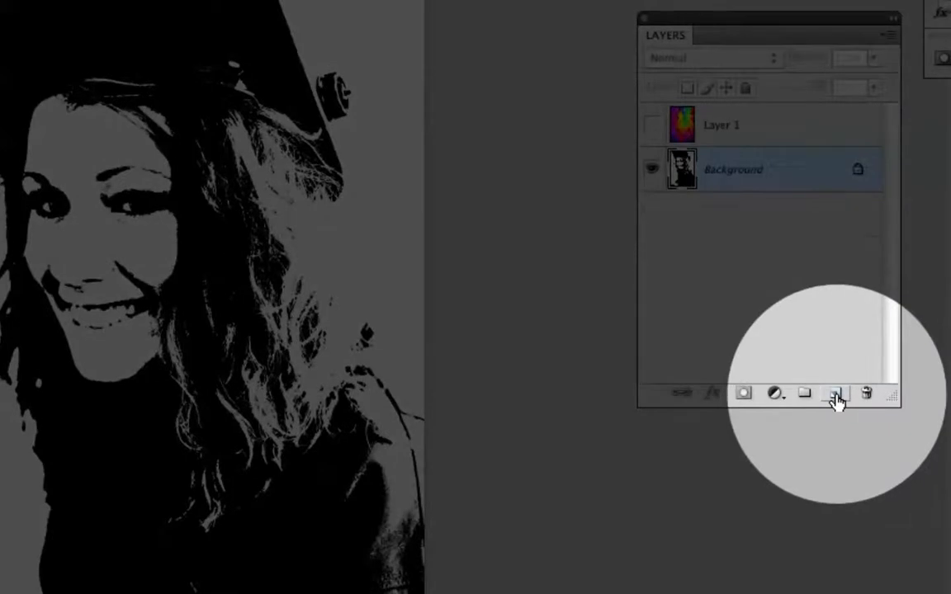
- Add an empty Layer 2 above the Background and make white the foreground colour
{"action": "left_click", "coordinate": [838, 395]}
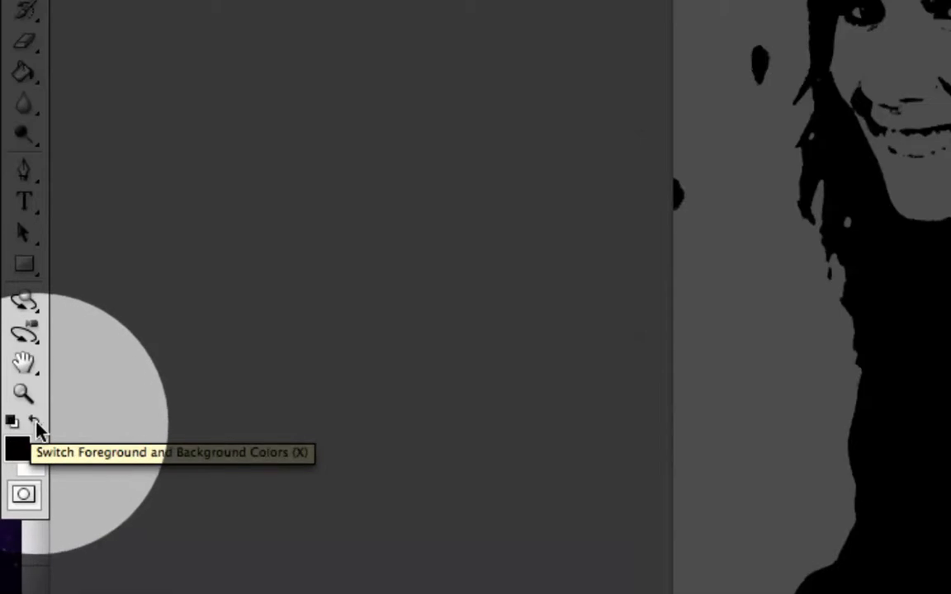
{"action": "left_click", "coordinate": [36, 425]}
{"action": "left_click", "coordinate": [37, 425]}
{"action": "left_click", "coordinate": [37, 425]}
{"action": "left_click", "coordinate": [36, 425]}
{"action": "left_click", "coordinate": [36, 425]}
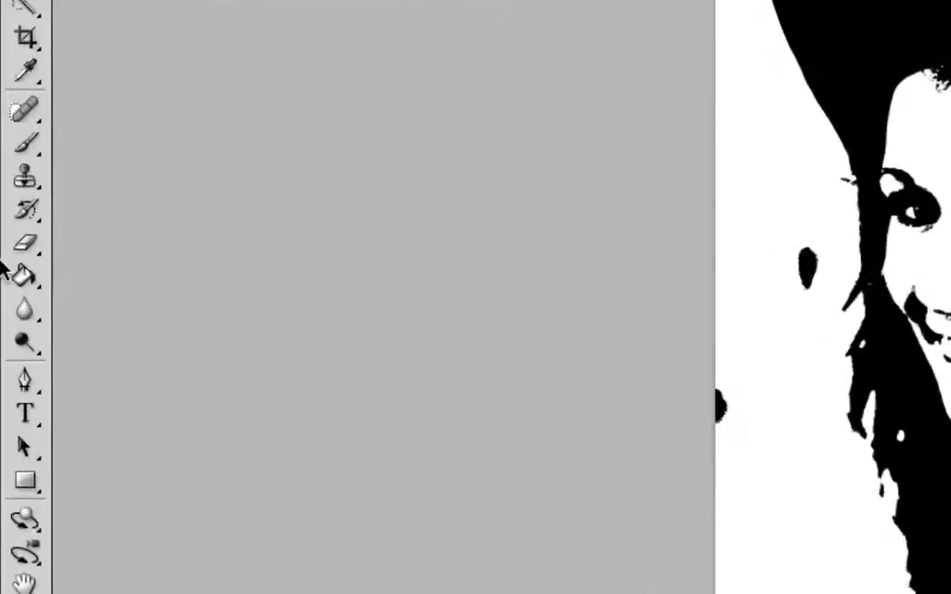
{"action": "left_click_drag", "start_coordinate": [23, 280], "coordinate": [110, 283]}
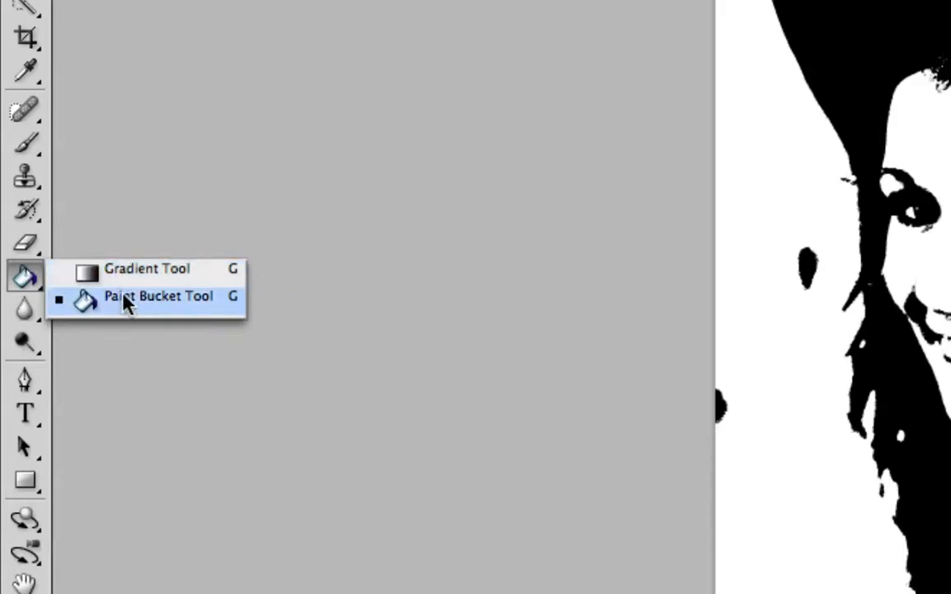
- Fill Layer 2 with solid white using the Paint Bucket tool
{"action": "left_click", "coordinate": [125, 299]}
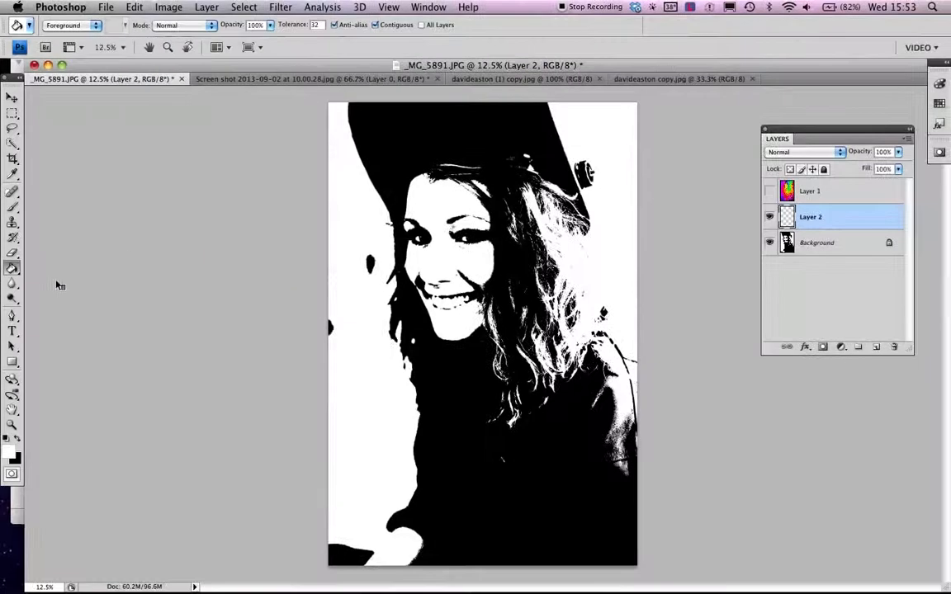
{"action": "left_click", "coordinate": [433, 284]}
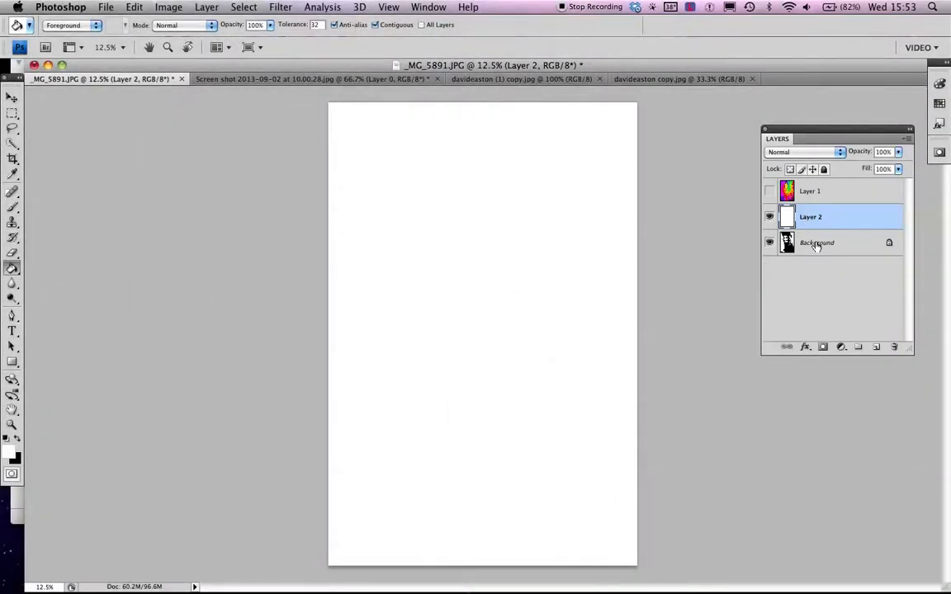
- Select the entire Background portrait and make the paint-splatter Layer 1 visible
{"action": "left_click", "coordinate": [816, 245]}
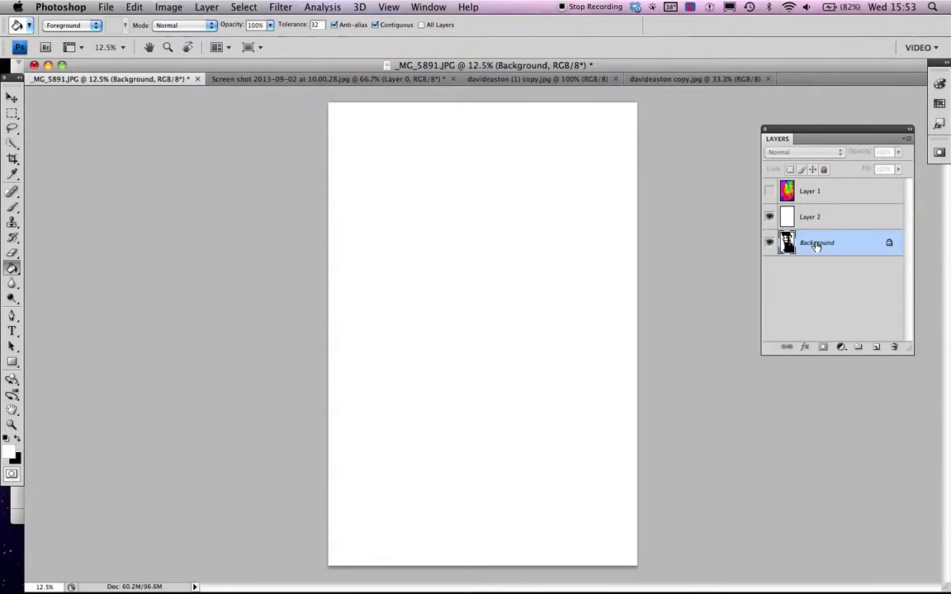
{"action": "left_click", "coordinate": [571, 236]}
{"action": "left_click", "coordinate": [769, 192]}
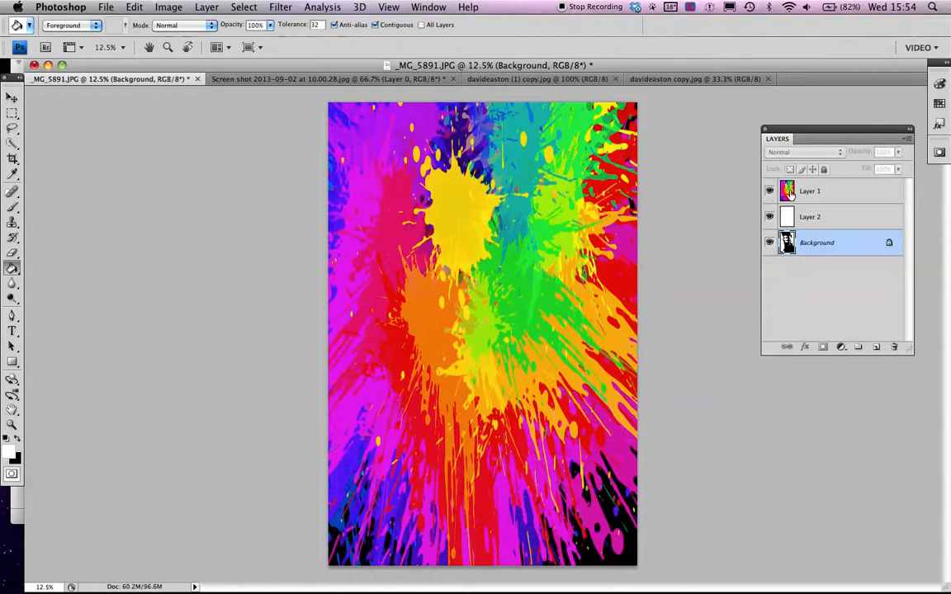
- Add a layer mask to Layer 1 and paste the threshold portrait into that mask
{"action": "left_click", "coordinate": [863, 196]}
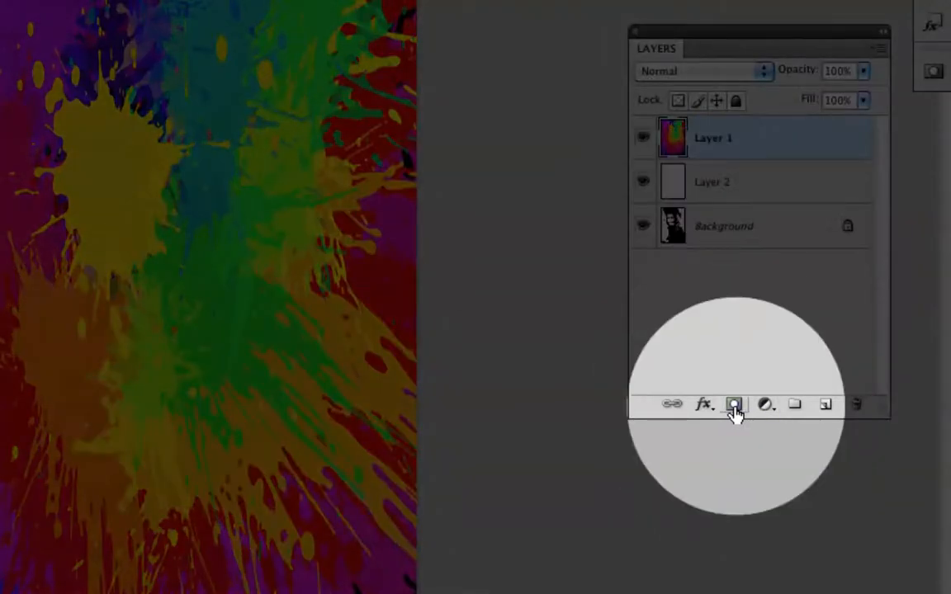
{"action": "left_click", "coordinate": [734, 408]}
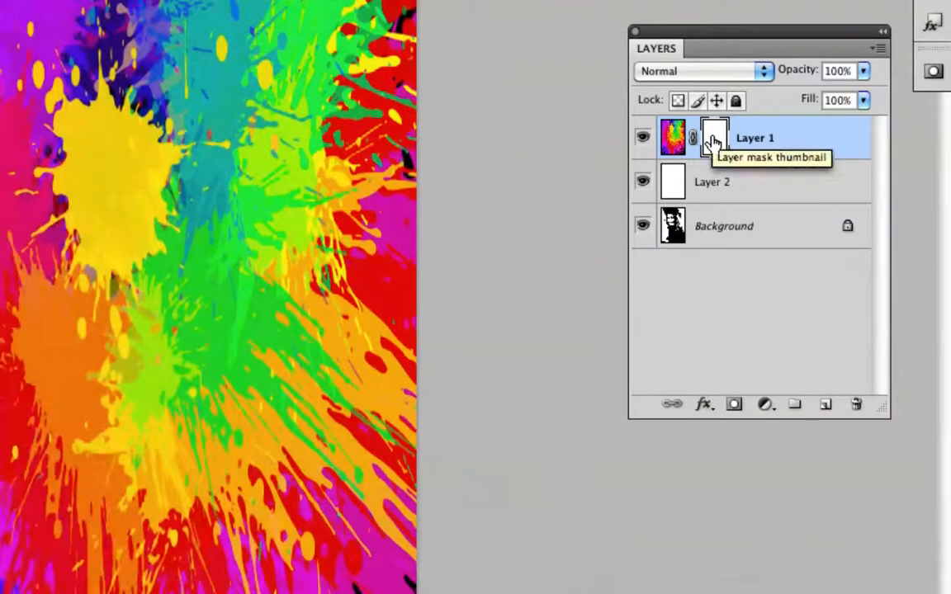
{"action": "left_click", "coordinate": [713, 142], "text": "alt"}
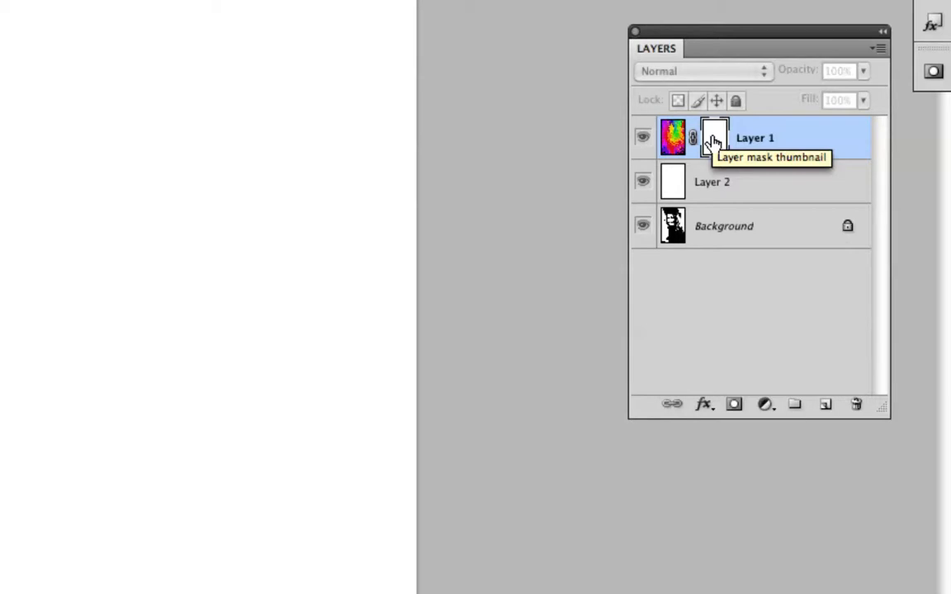
{"action": "left_click_drag", "start_coordinate": [713, 142], "coordinate": [714, 143]}
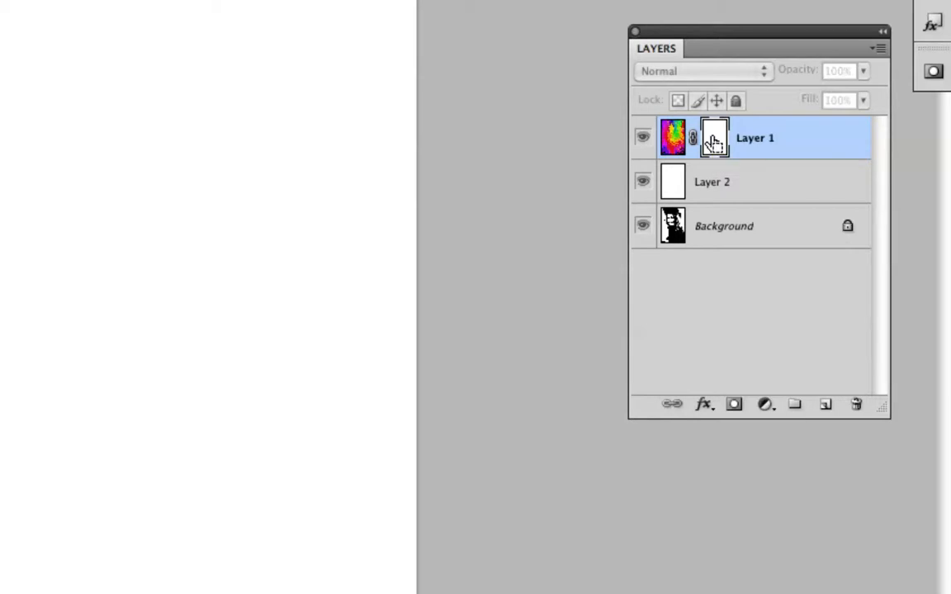
{"action": "key", "text": "super+v"}
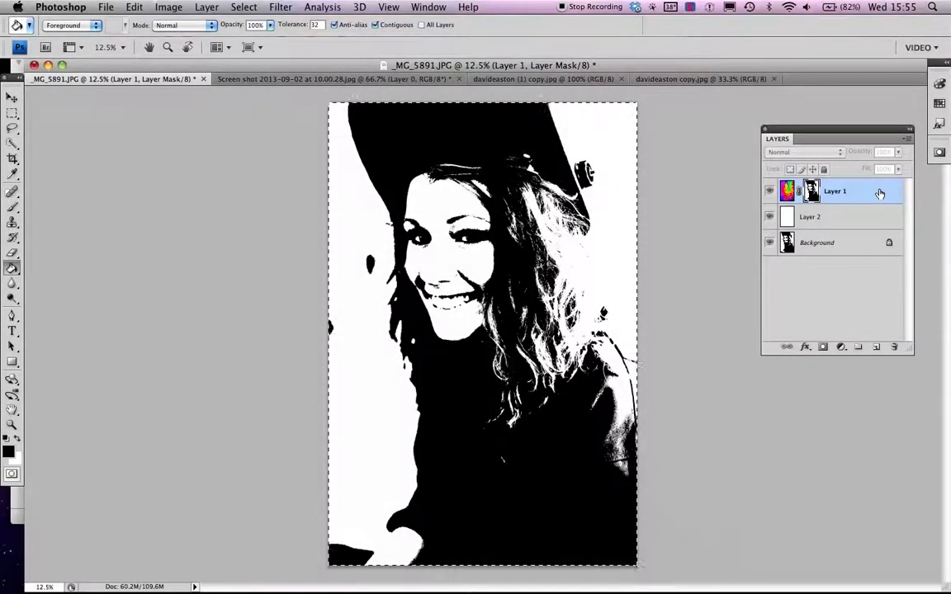
- Return to normal view, invert Layer 1's portrait mask with Cmd+I, and deselect with Cmd+D
{"action": "key", "text": "super+2"}
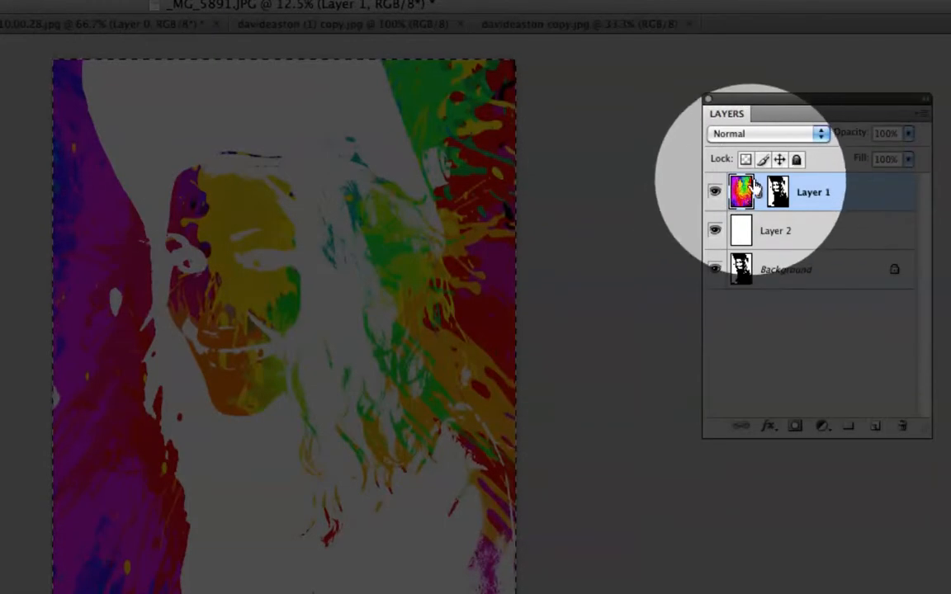
{"action": "left_click", "coordinate": [777, 191], "text": "shift"}
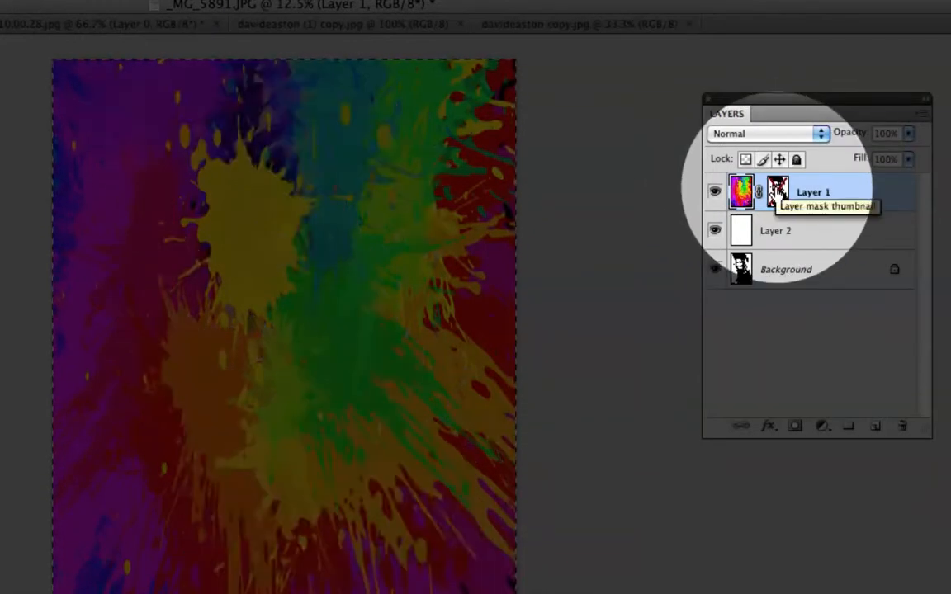
{"action": "left_click", "coordinate": [777, 192], "text": "shift"}
{"action": "left_click", "coordinate": [777, 191]}
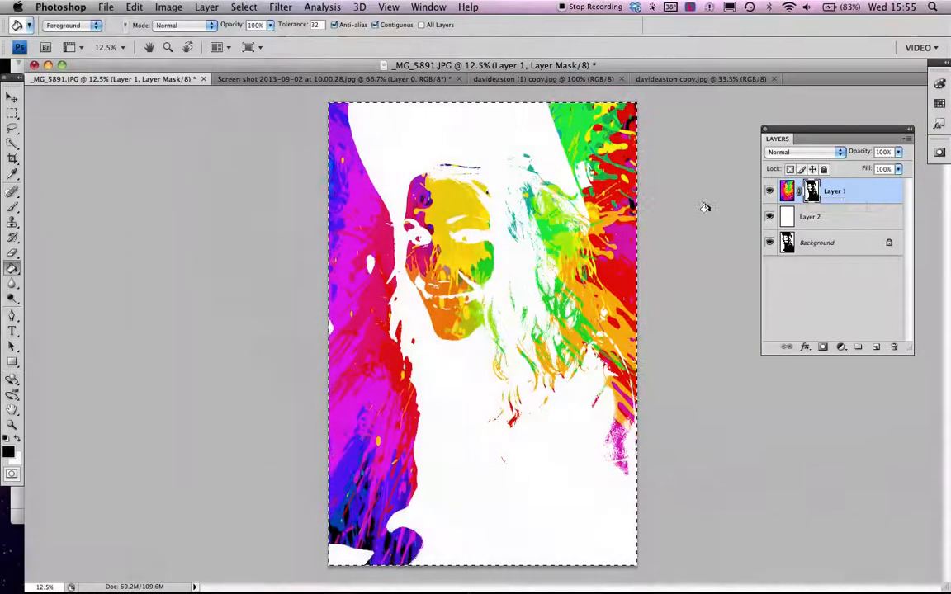
{"action": "key", "text": "super+i"}
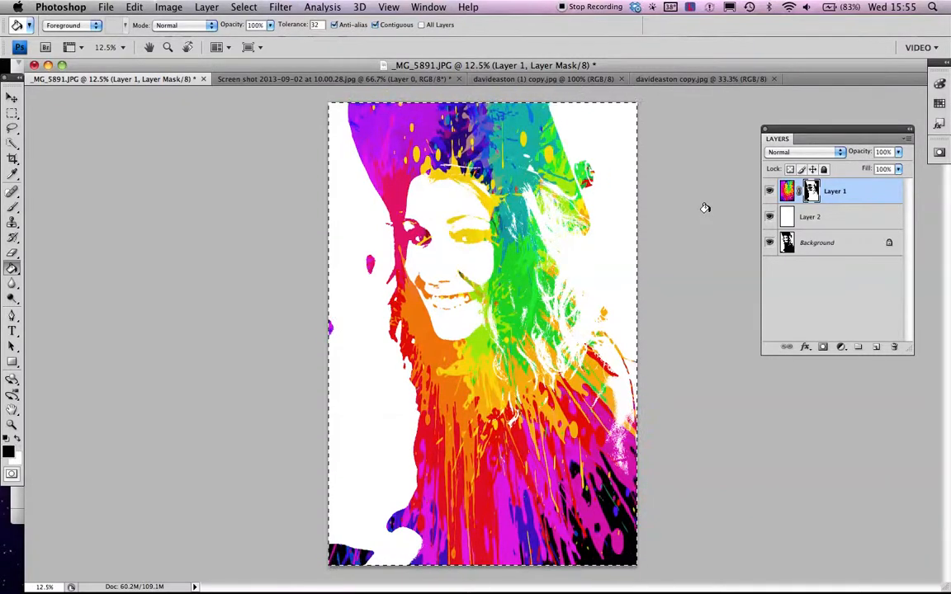
{"action": "key", "text": "super+d"}
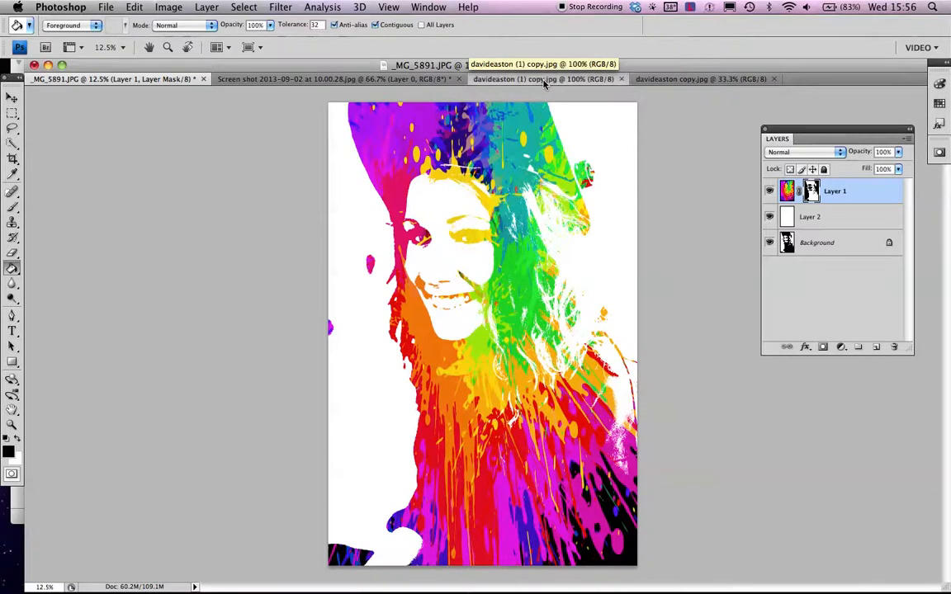
{"action": "left_click", "coordinate": [544, 79]}
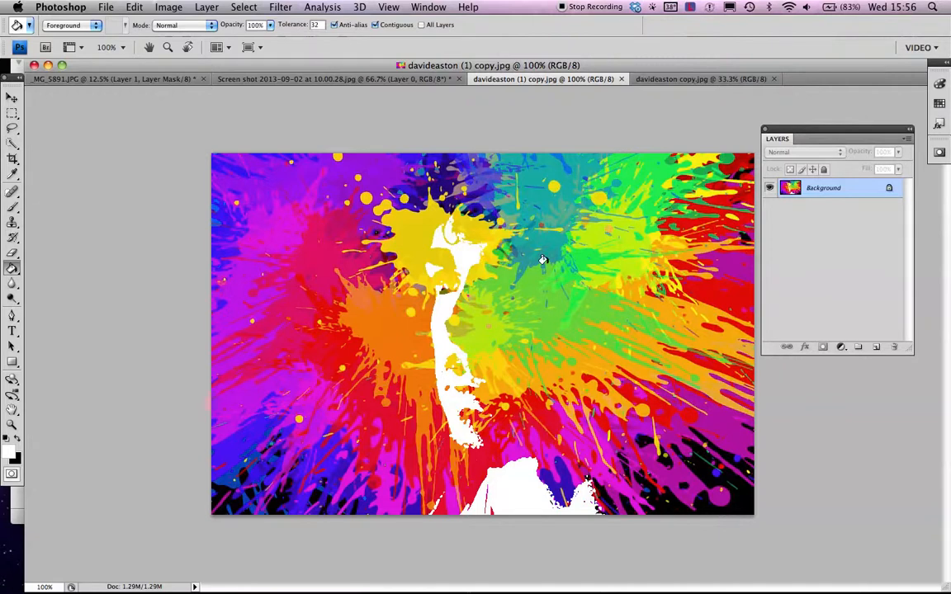
{"action": "left_click", "coordinate": [687, 80]}
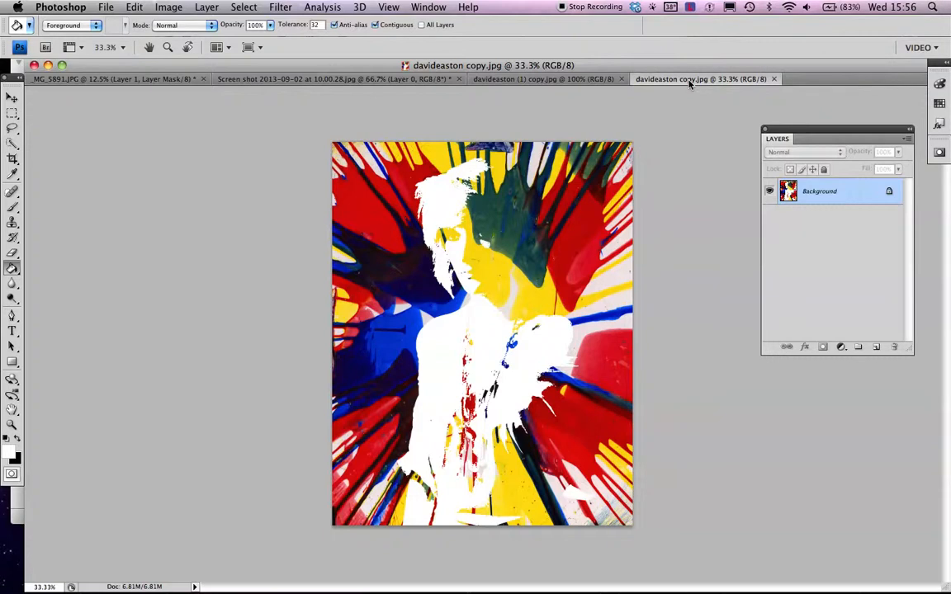
{"action": "left_click", "coordinate": [390, 79]}
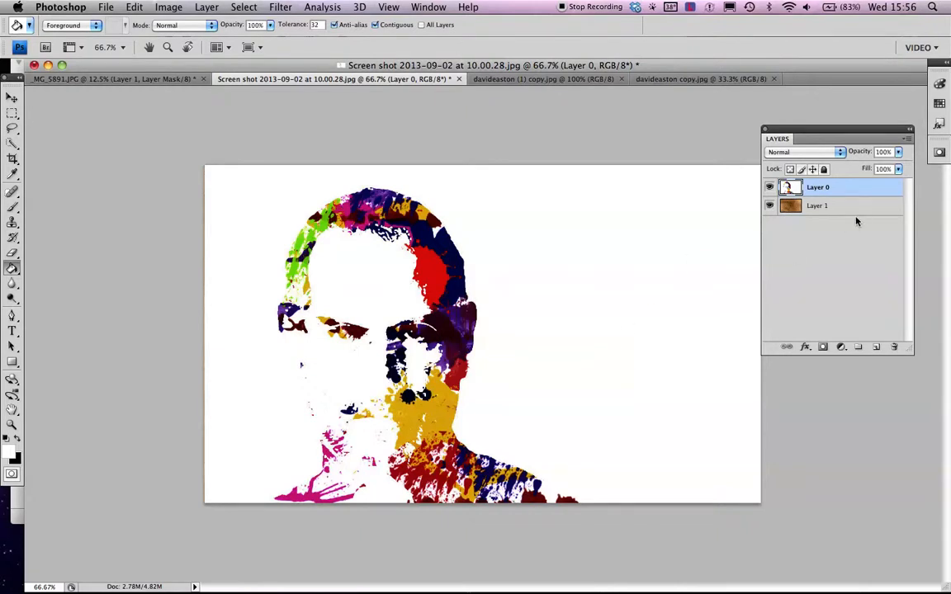
- Check the texture under Layer 0, then set Layer 0's blend mode to Multiply over the crumpled paper
{"action": "left_click", "coordinate": [769, 187]}
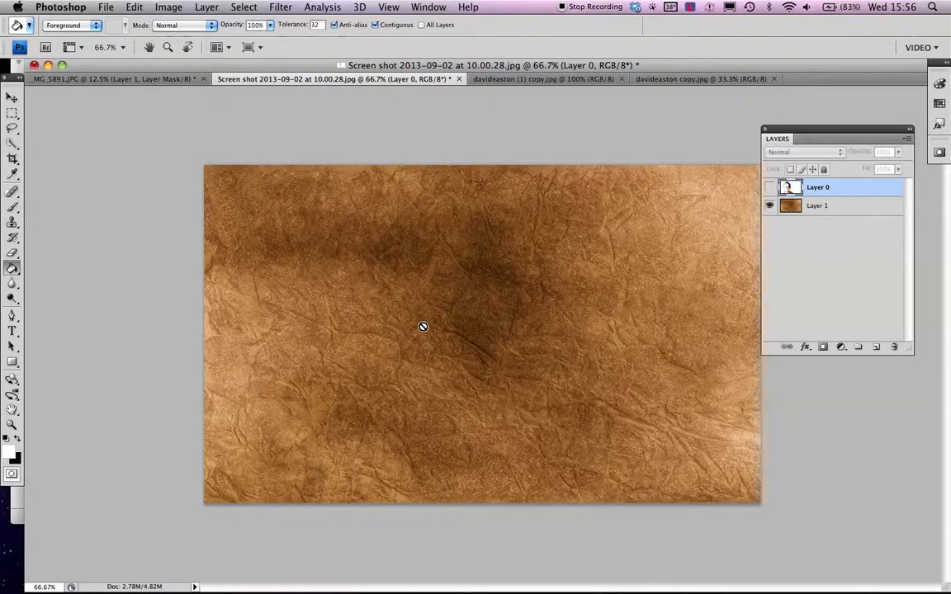
{"action": "left_click", "coordinate": [769, 188]}
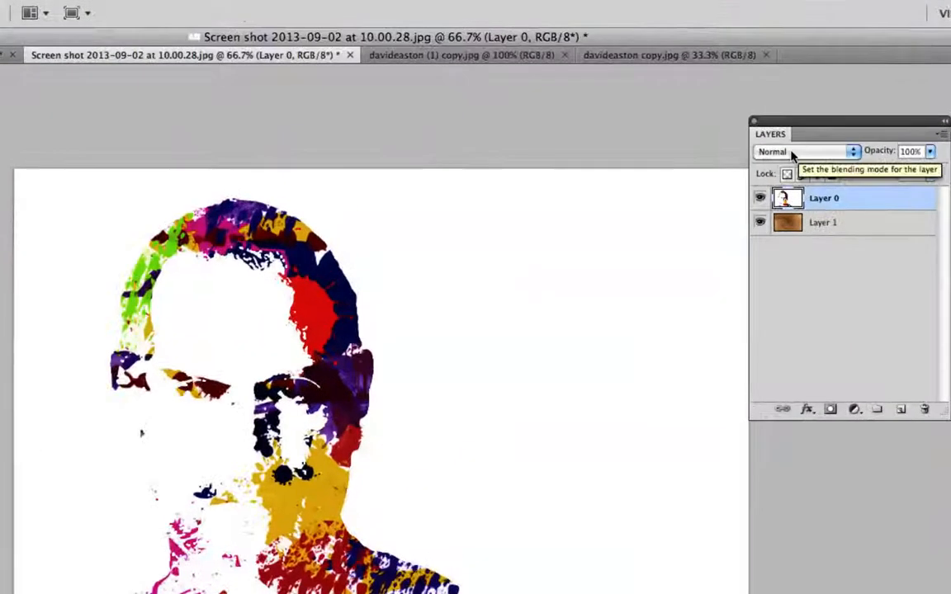
{"action": "left_click", "coordinate": [790, 153]}
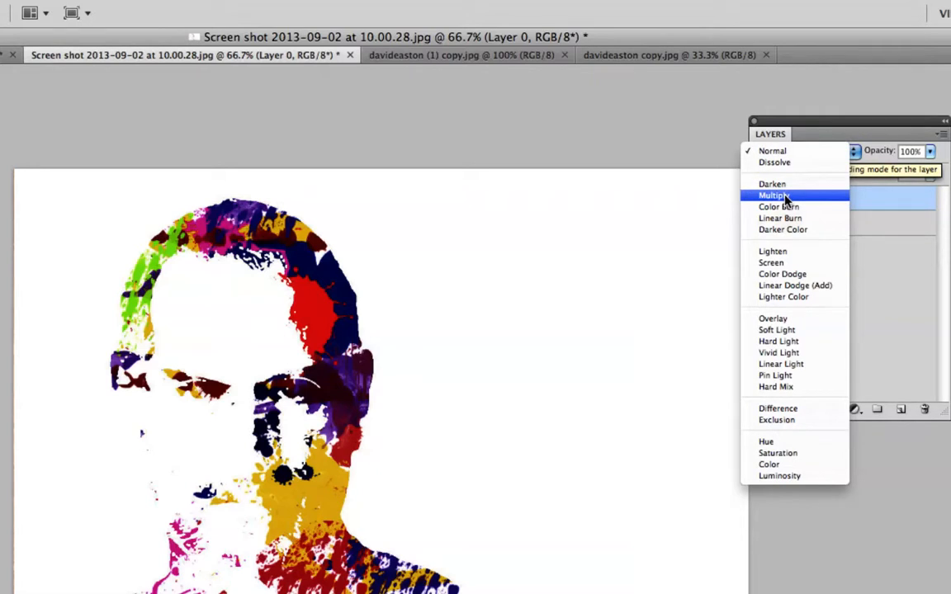
{"action": "left_click", "coordinate": [784, 199]}
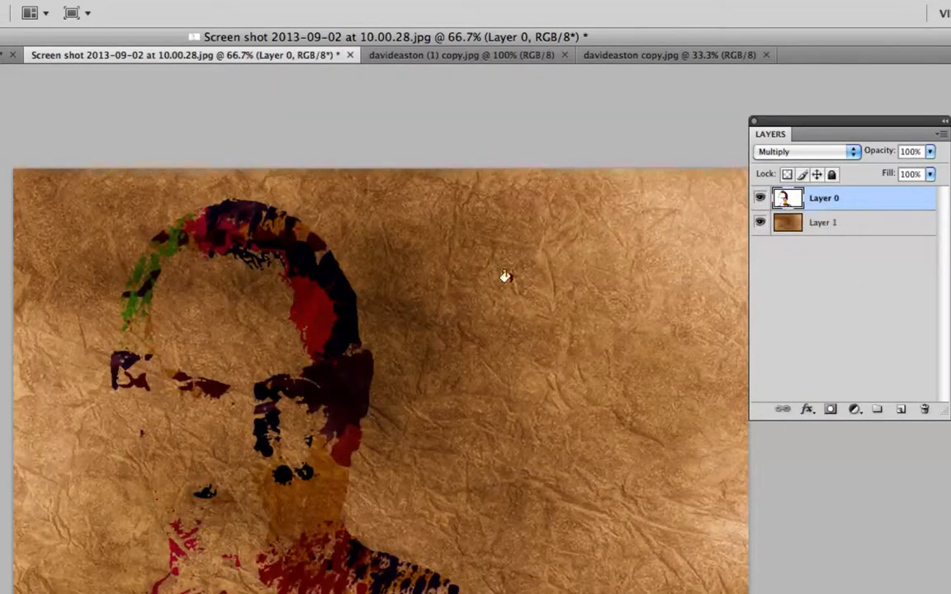